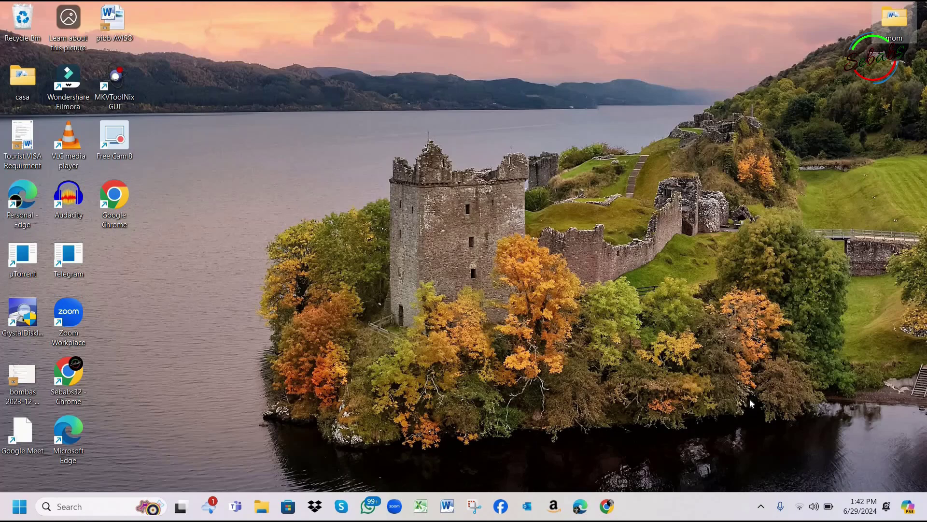
left_click(802, 511)
left_click(762, 276)
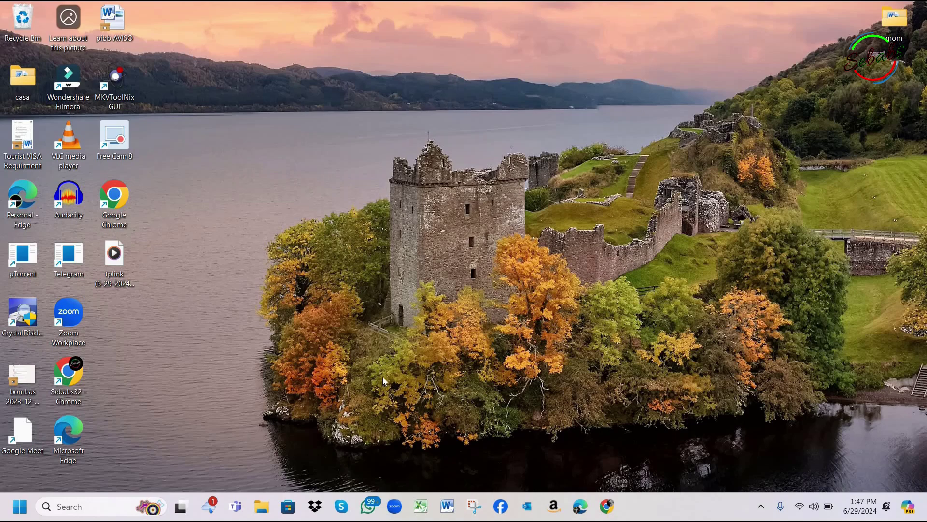
Open Windows Settings from Quick Settings and look over the System page
left_click(811, 502)
left_click(905, 471)
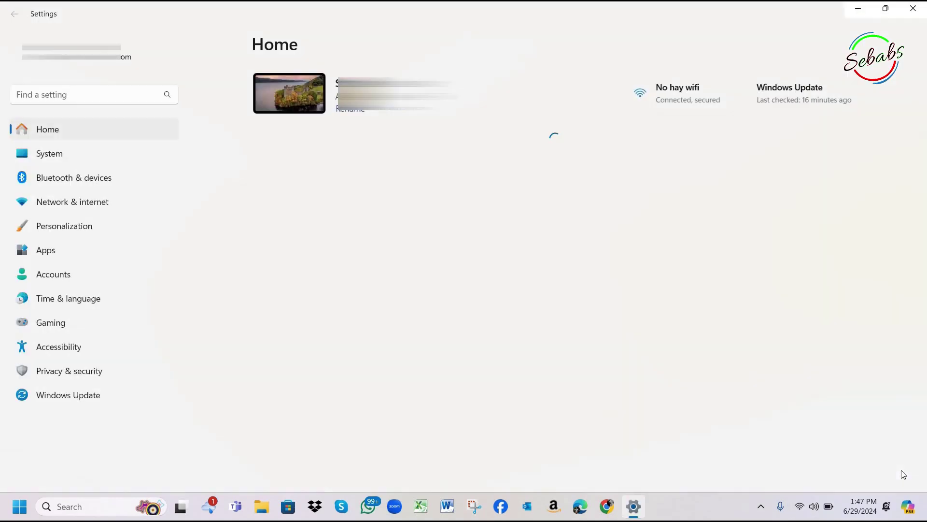
left_click(63, 154)
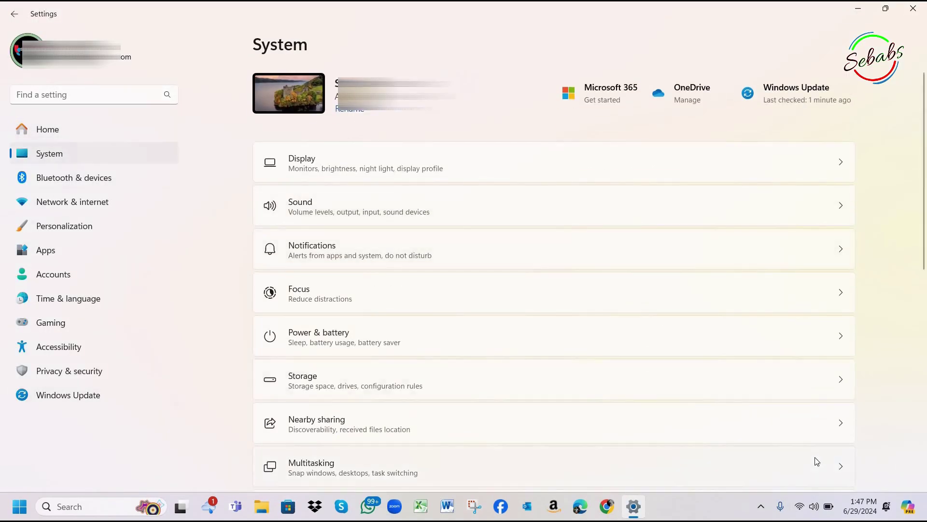
scroll(584, 477, "down", 10)
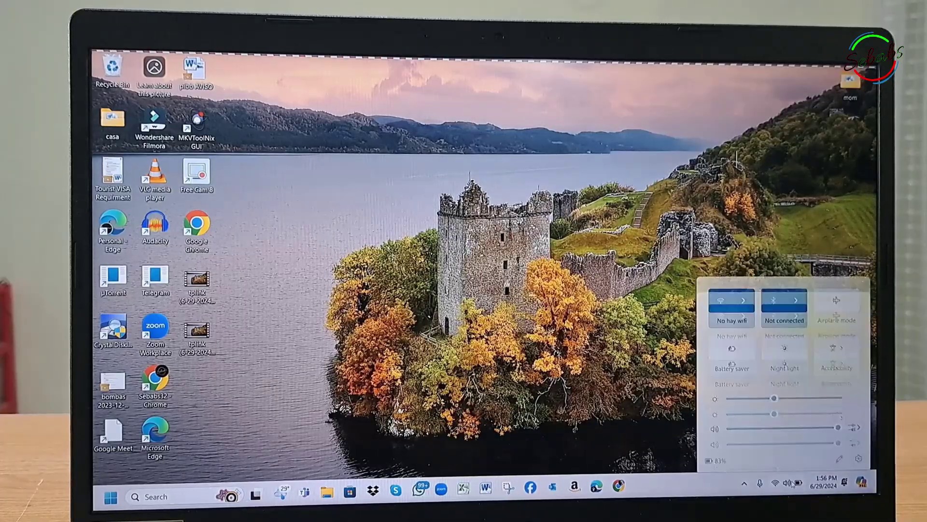
Check Bluetooth & devices > Devices, where the Realtek RTL8192CU USB adapter is listed
left_click(858, 450)
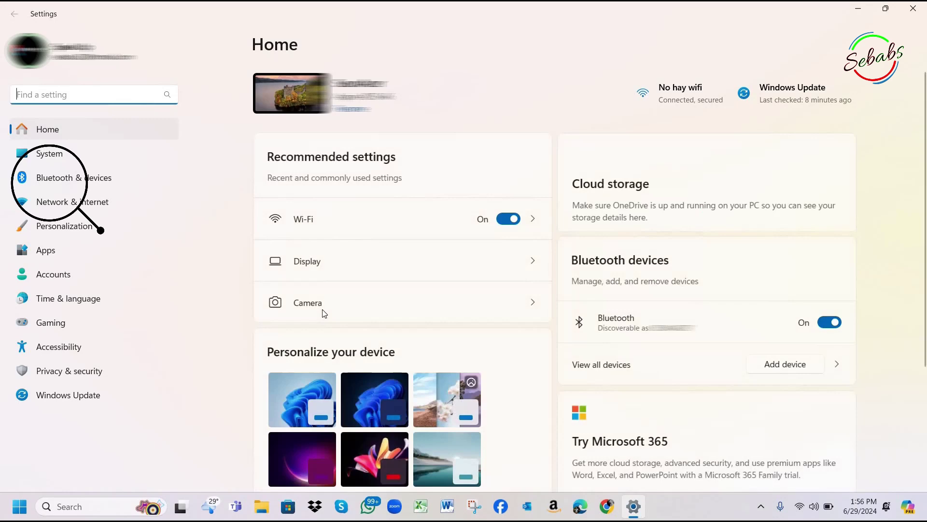
left_click(76, 179)
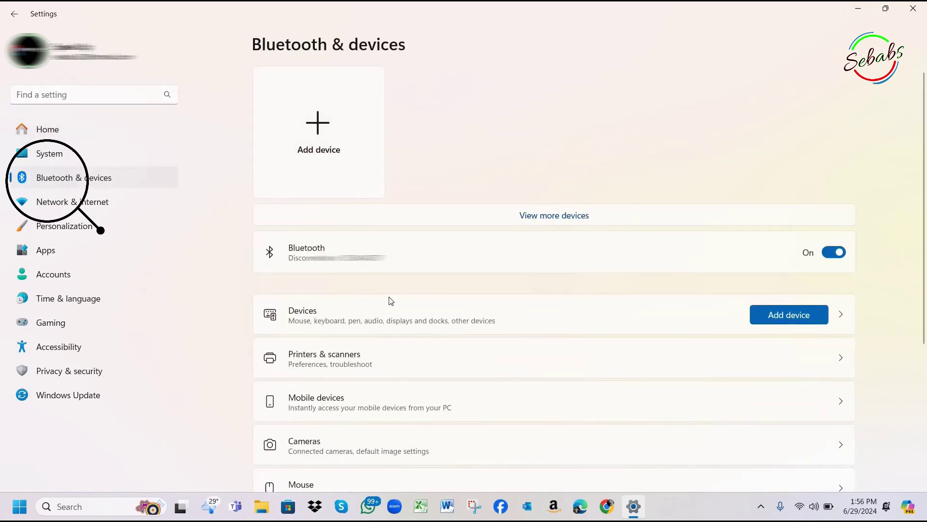
left_click(358, 315)
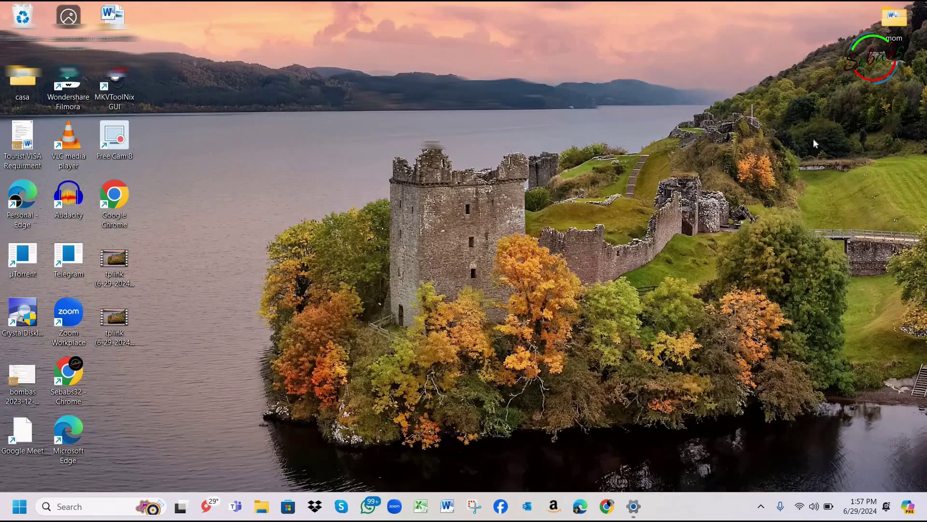
Show the list of available Wi-Fi networks from the network tray icon
left_click(802, 510)
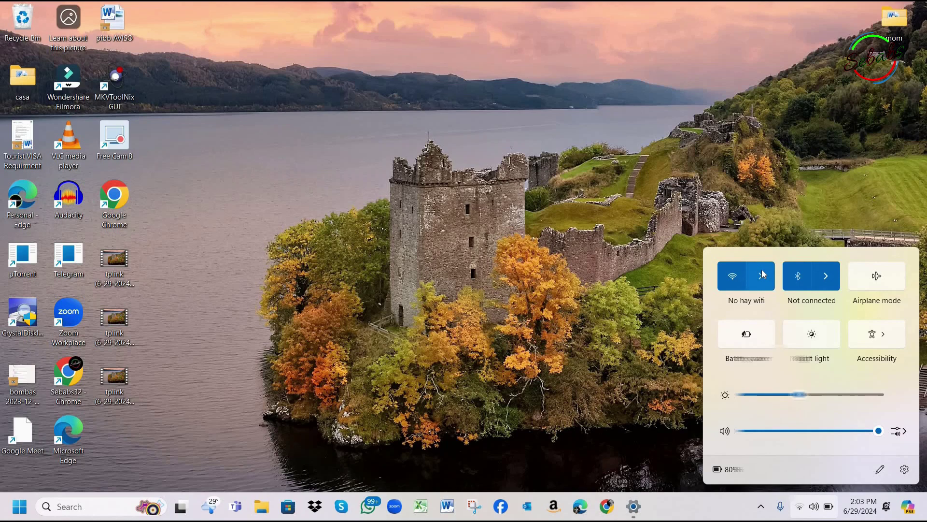
left_click(762, 290)
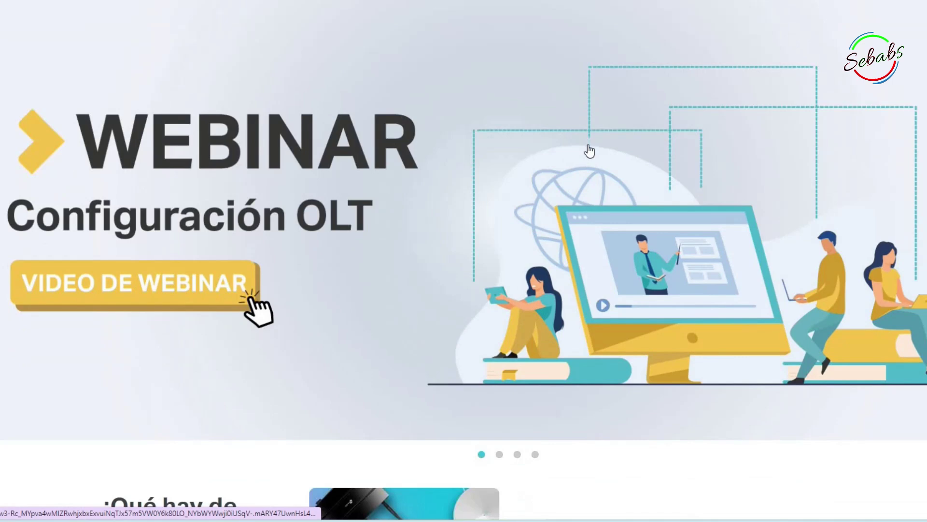
scroll(587, 151, "down", 6)
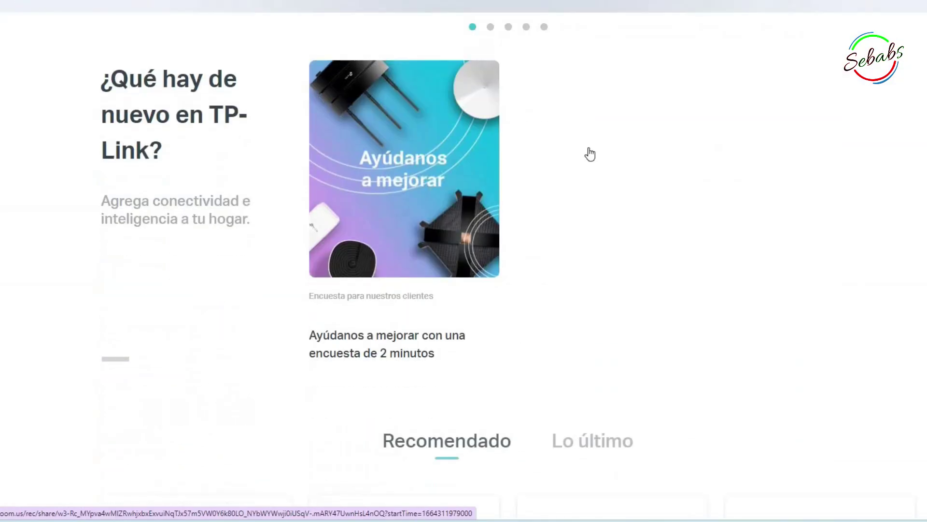
Go to the tp-link.com Descargas page and expand the Adaptadores model list
scroll(589, 151, "up", 9)
scroll(635, 86, "up", 1)
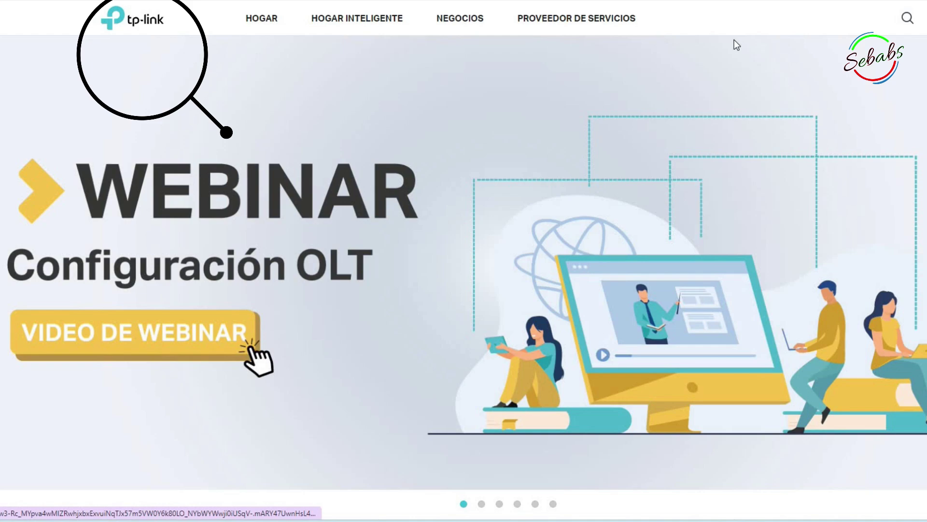
mouse_move(580, 20)
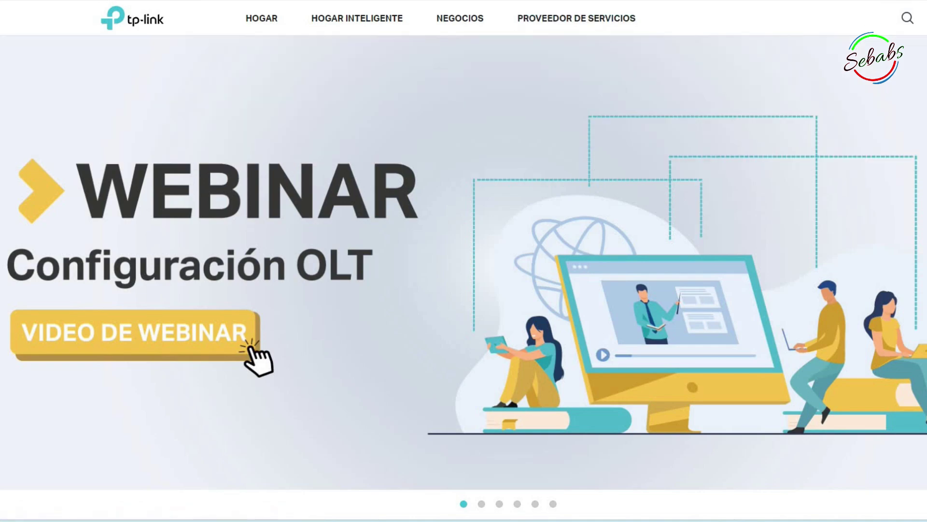
mouse_move(901, 19)
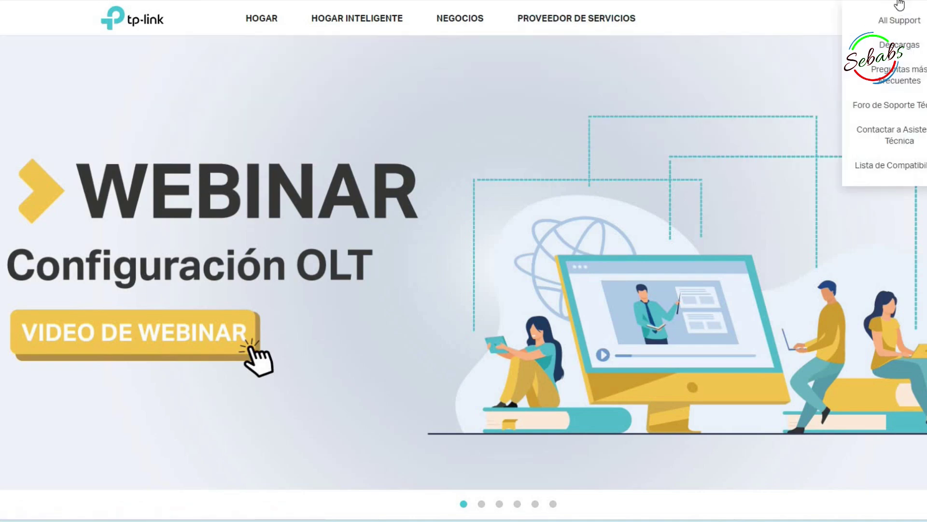
left_click(885, 49)
scroll(670, 291, "down", 5)
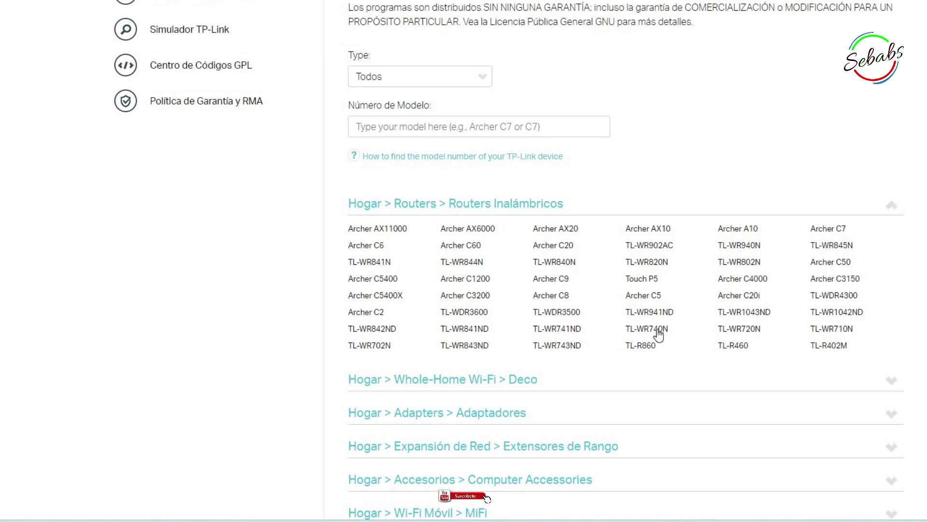
scroll(658, 331, "down", 3)
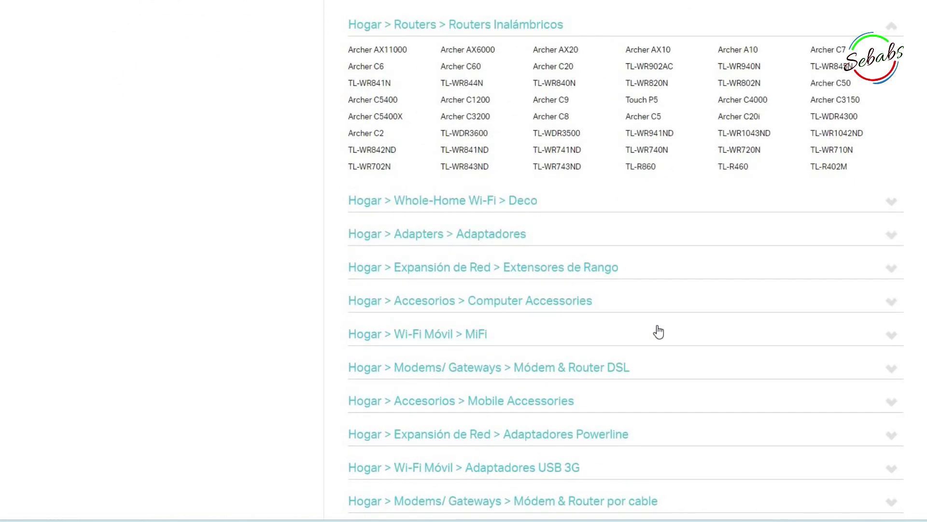
left_click(892, 235)
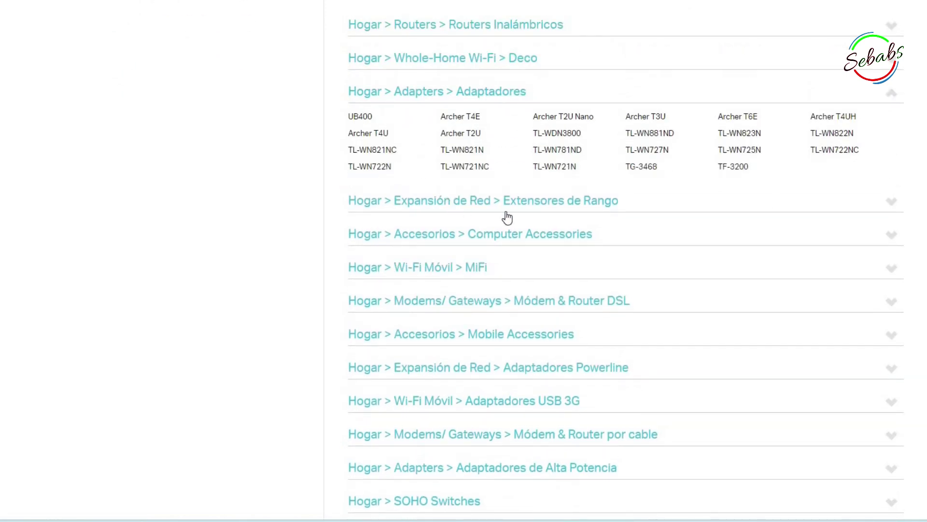
left_click(892, 202)
scroll(704, 249, "up", 9)
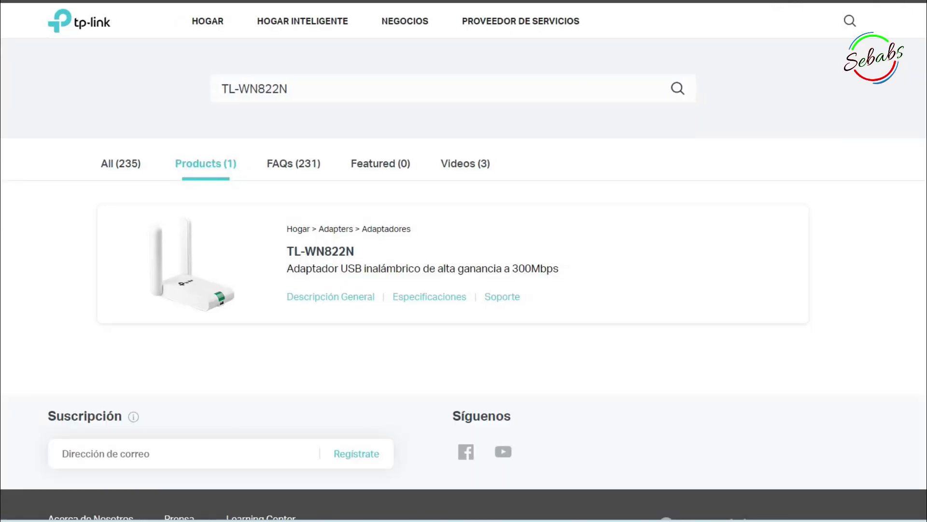
Open the TL-WN822N V5 support page and scroll through its Windows, Mac and Linux drivers
left_click(494, 298)
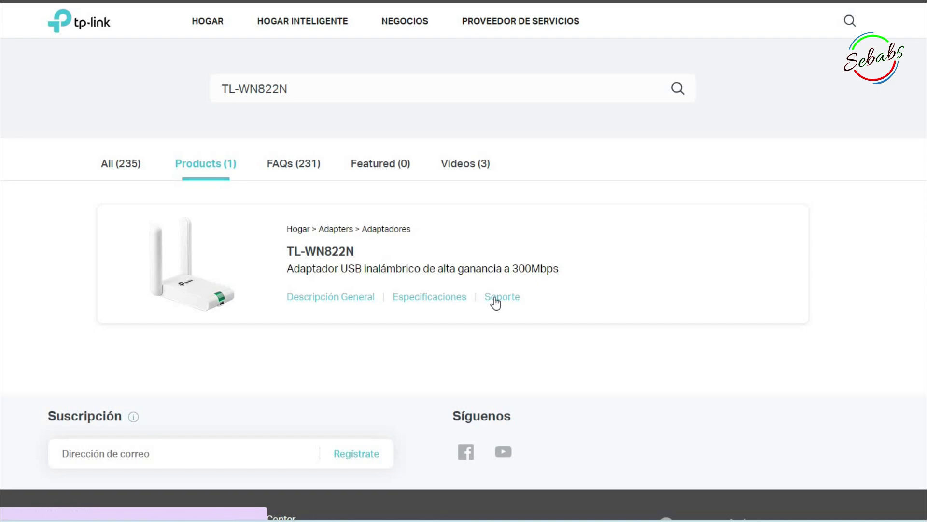
scroll(389, 302, "down", 5)
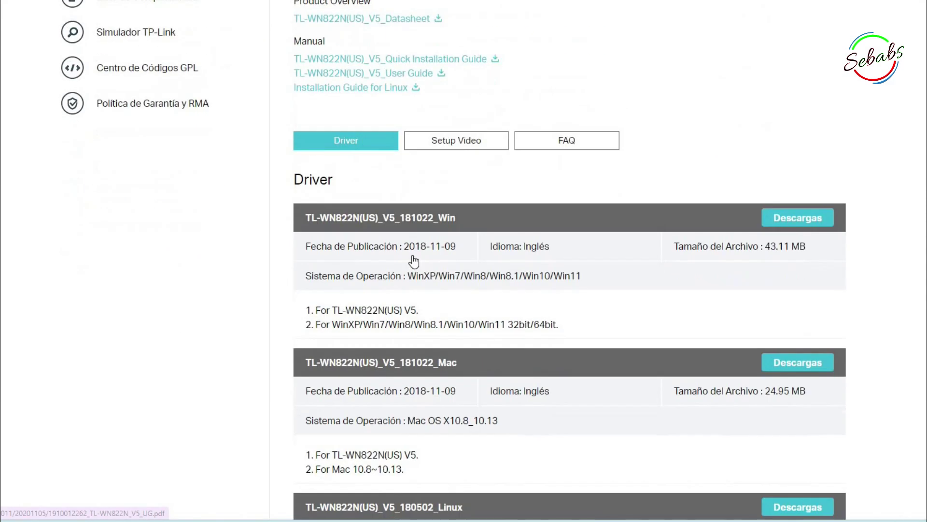
scroll(390, 301, "up", 5)
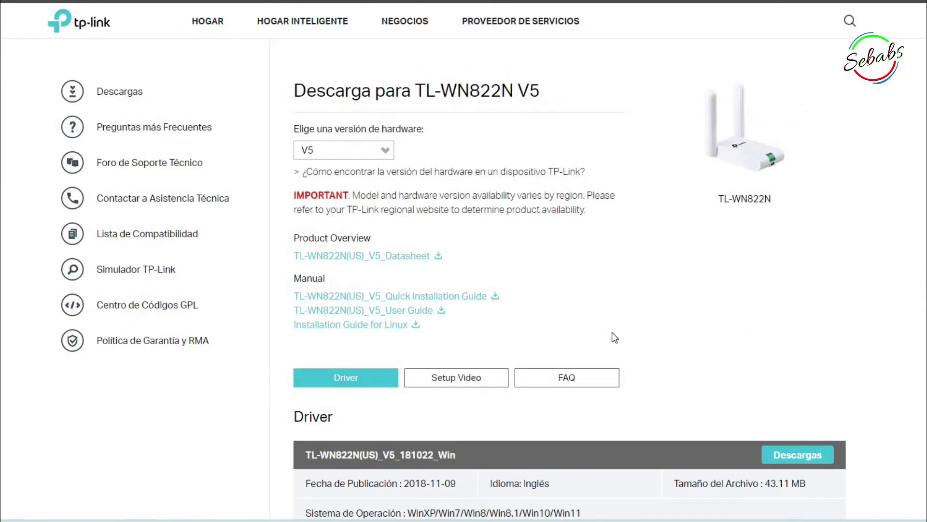
scroll(644, 313, "down", 4)
scroll(653, 420, "down", 1)
scroll(464, 335, "down", 8)
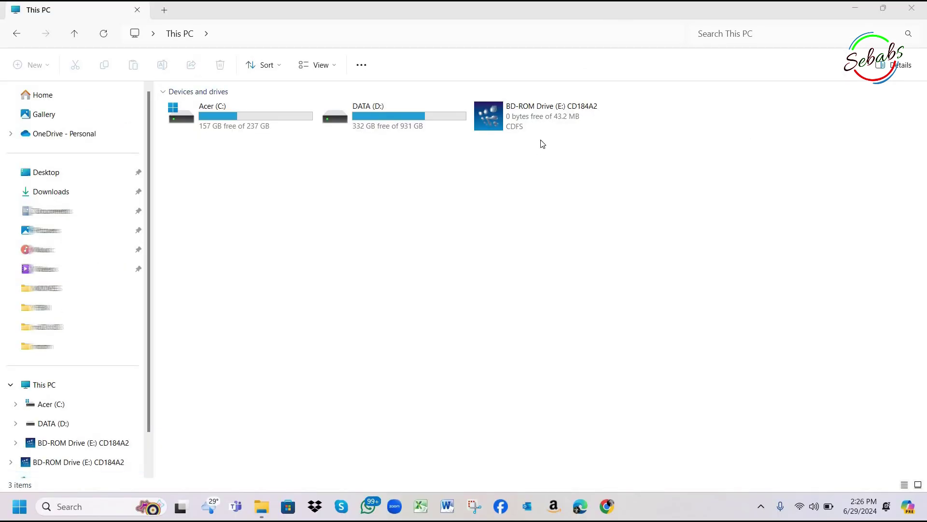
Run the TP-LINK Setup Wizard from the BD-ROM disc and choose TL-WN822N Install Driver and Utility
left_click(528, 117)
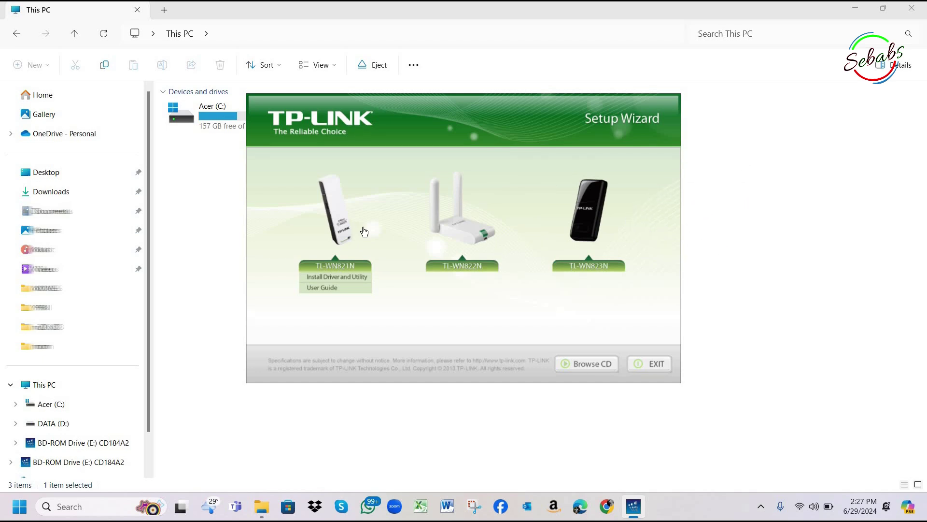
mouse_move(466, 232)
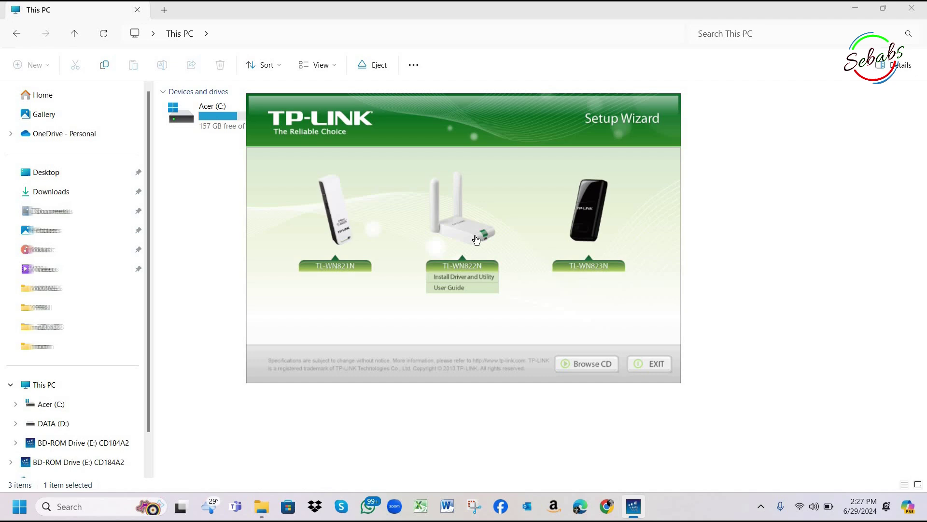
left_click(461, 280)
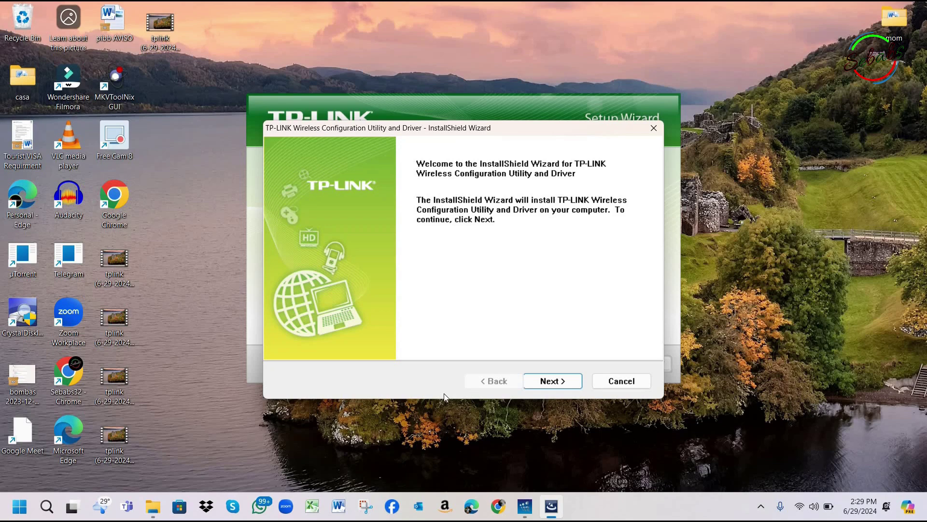
Start the installation despite the no-adapter warning, keeping the utility-and-driver setup type
left_click(550, 384)
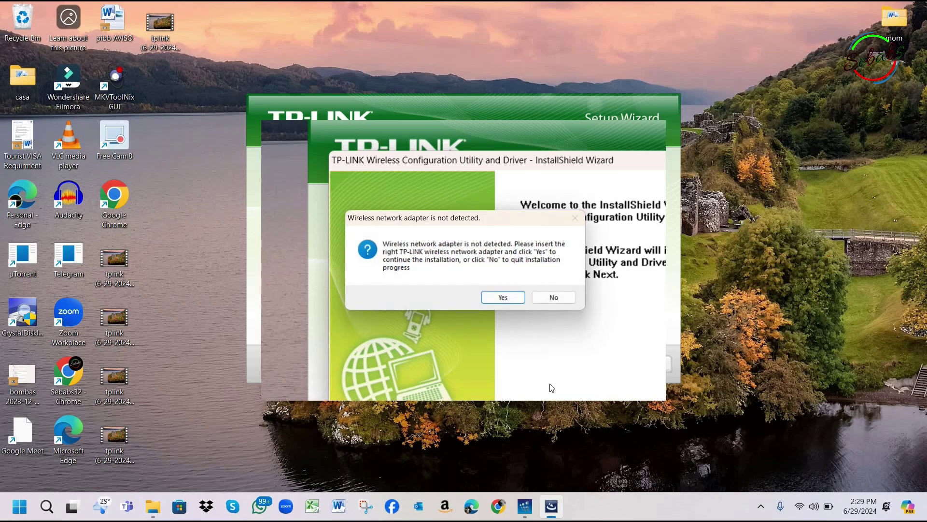
left_click(500, 296)
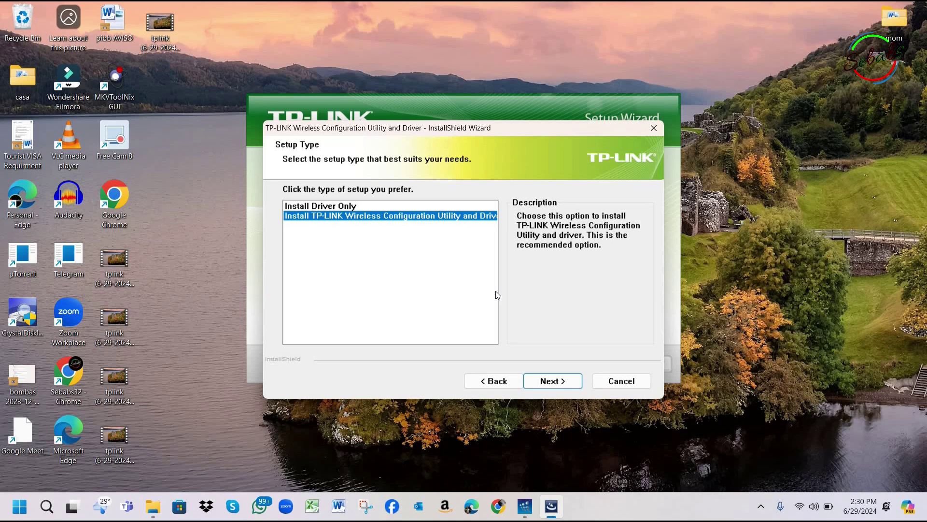
key("Up")
key("Down")
left_click(568, 379)
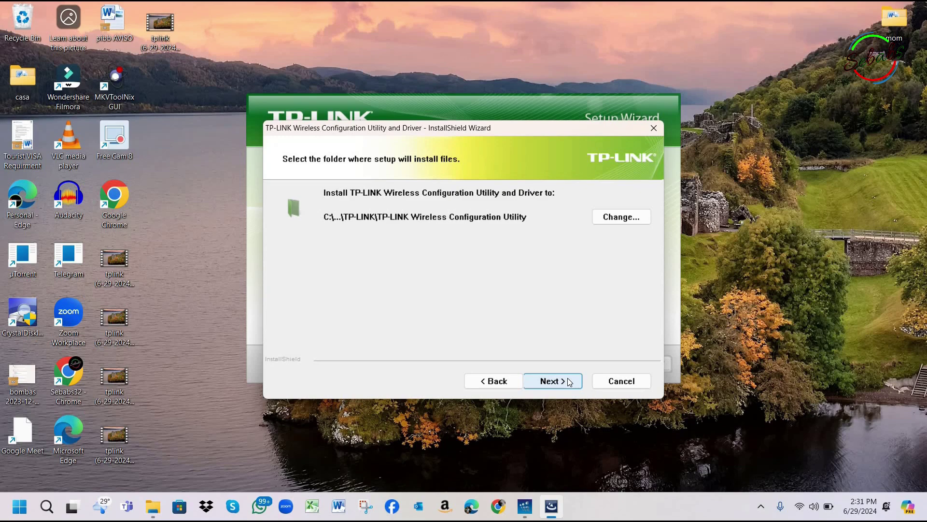
Set the install folder to D:\Installed programs and install the files
left_click(621, 216)
double_click(397, 275)
scroll(435, 270, "down", 5)
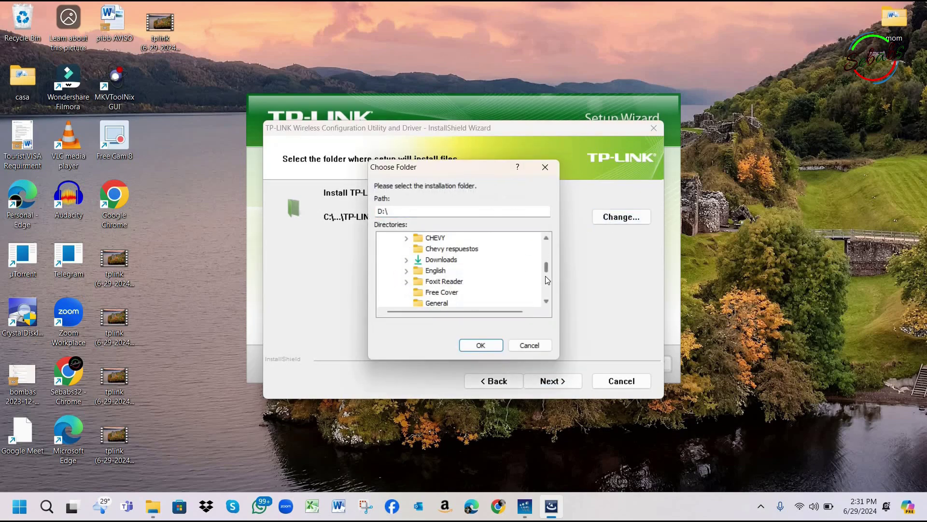
left_click(452, 259)
left_click(479, 345)
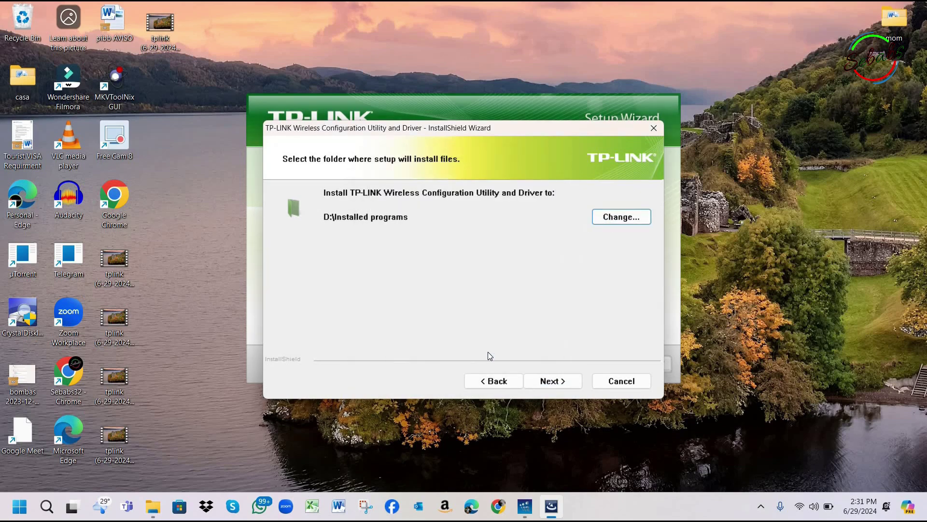
left_click(550, 382)
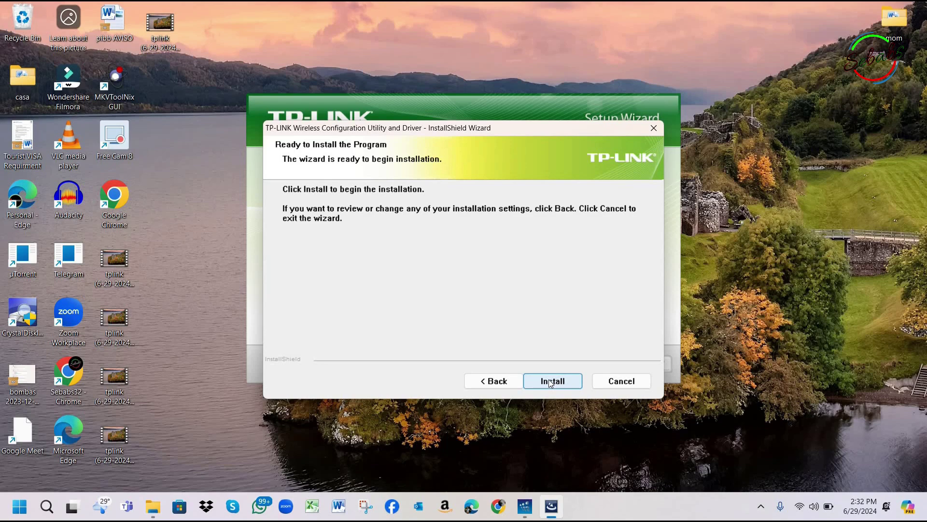
left_click(550, 382)
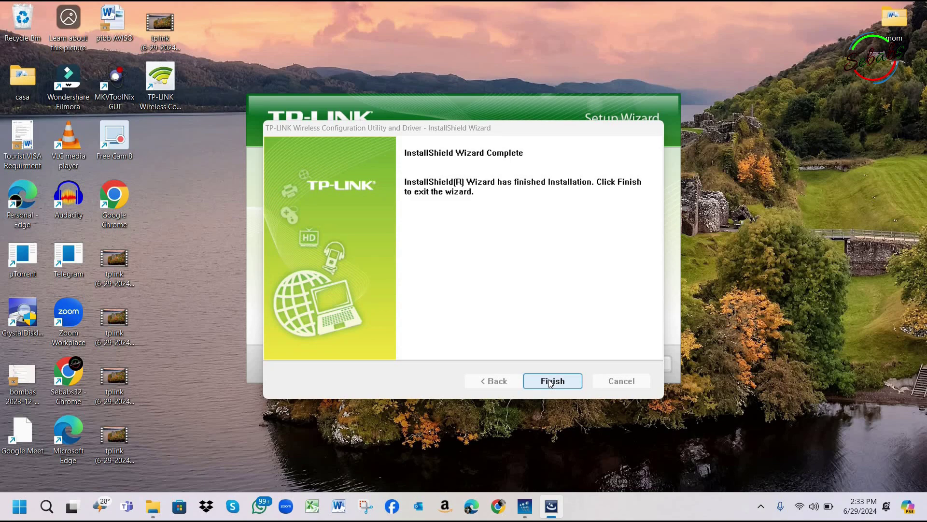
Finish the wizard, quit the setup wizard, and relaunch the utility from its desktop shortcut
left_click(551, 381)
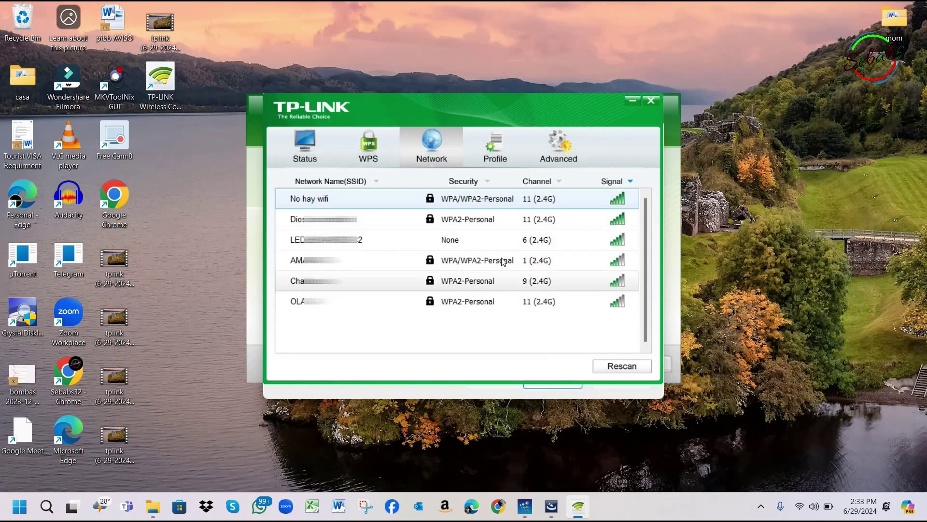
left_click(661, 100)
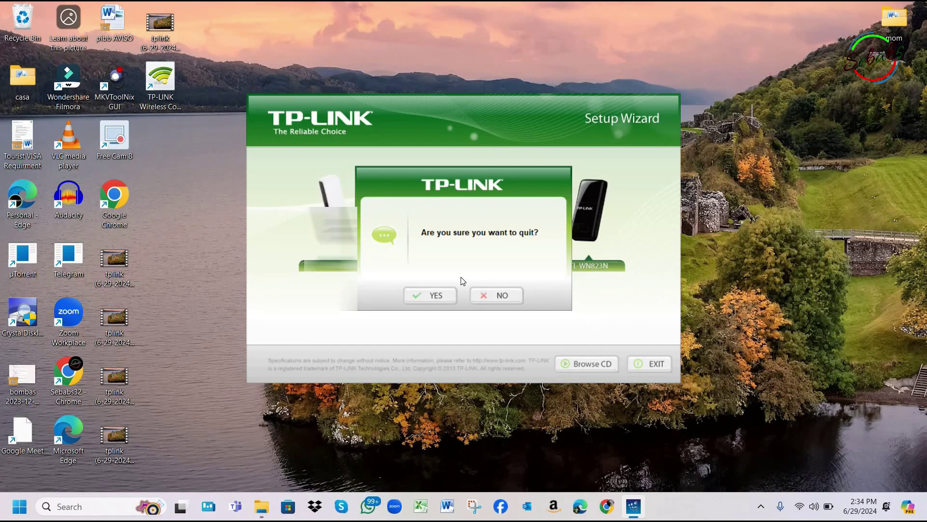
left_click(437, 295)
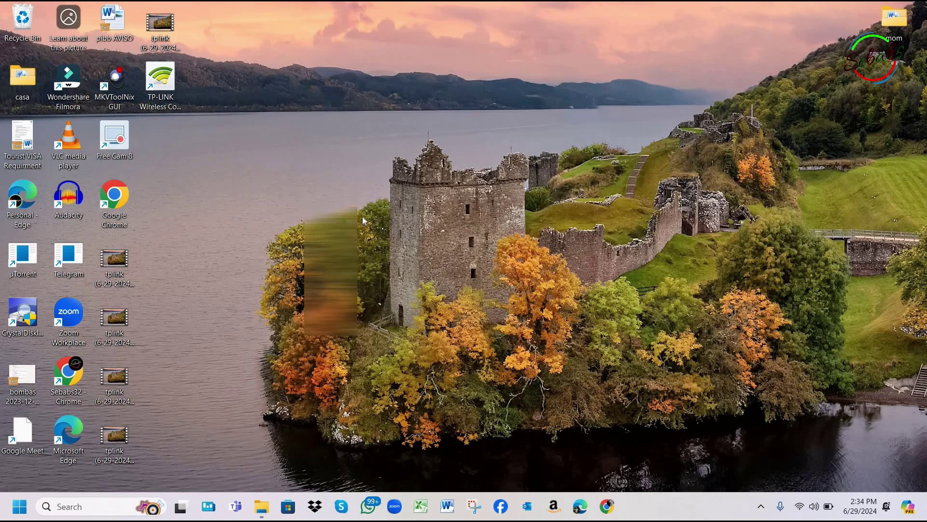
double_click(160, 96)
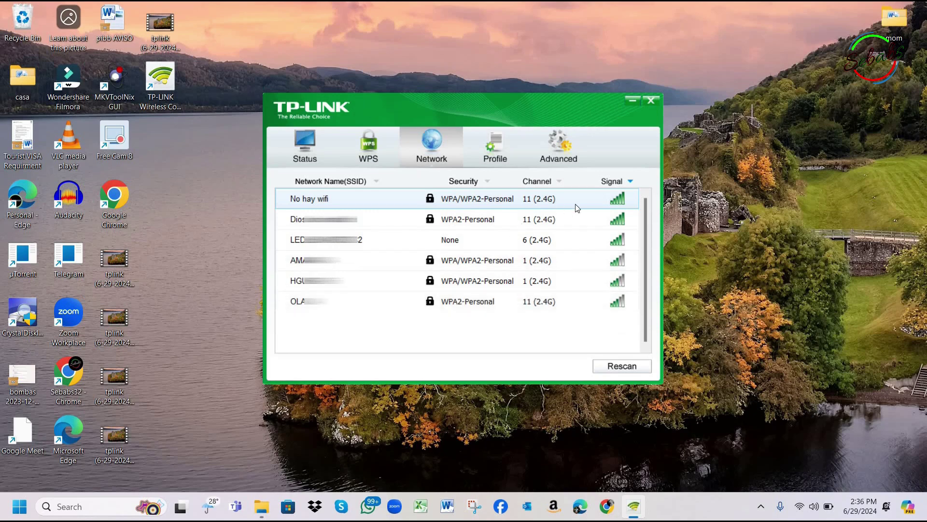
left_click(589, 204)
left_click(559, 144)
left_click(433, 147)
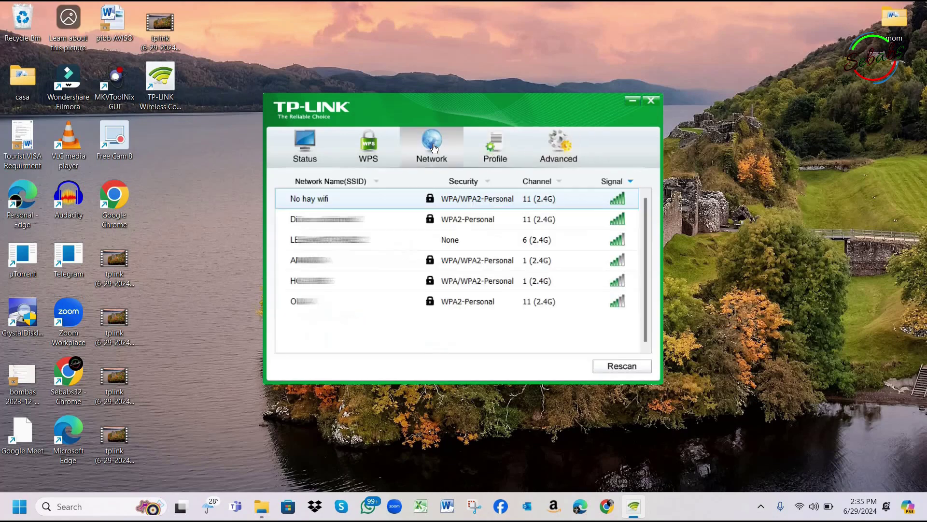